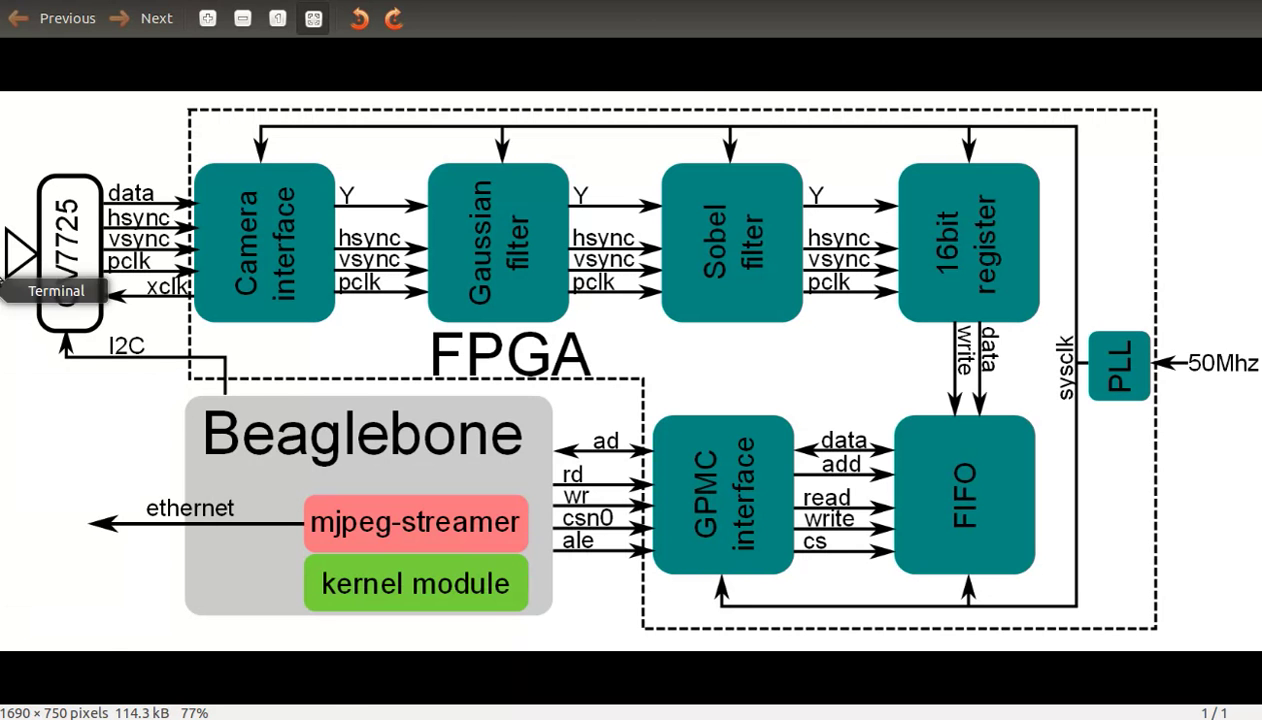
Log in as root on the beaglebone console session in Terminal
left_click(22, 287)
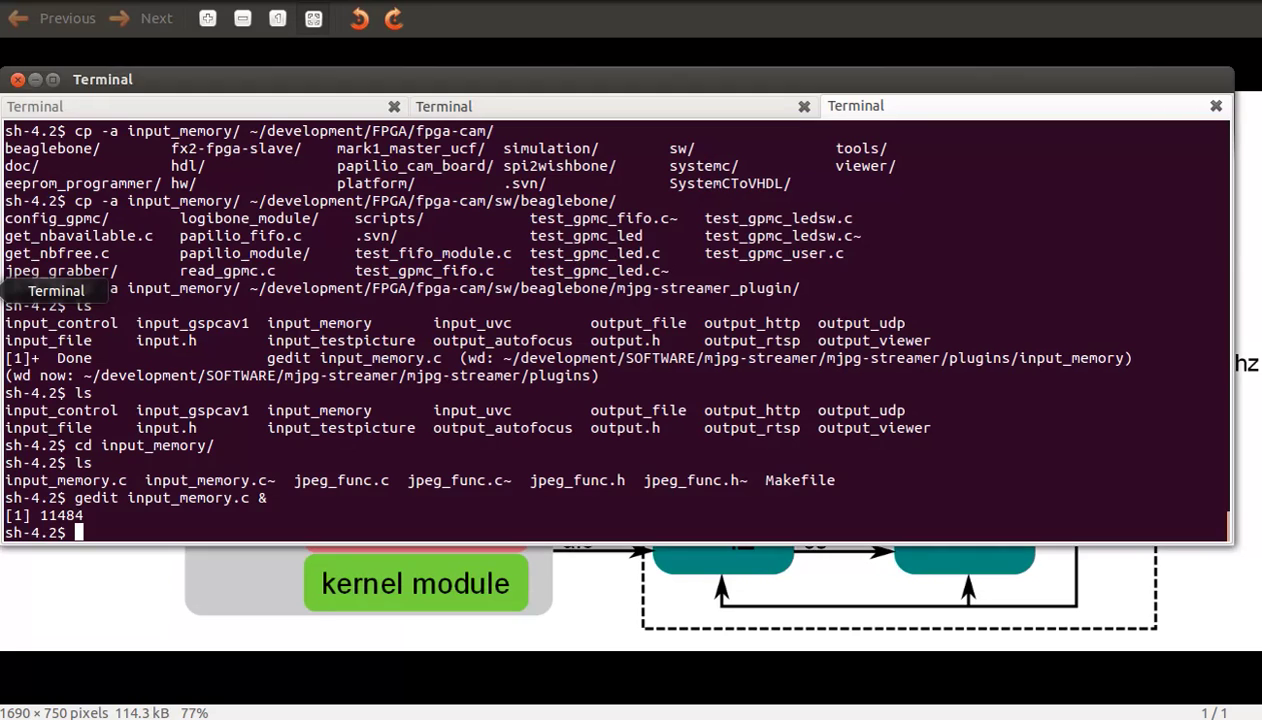
left_click(288, 106)
left_click(484, 106)
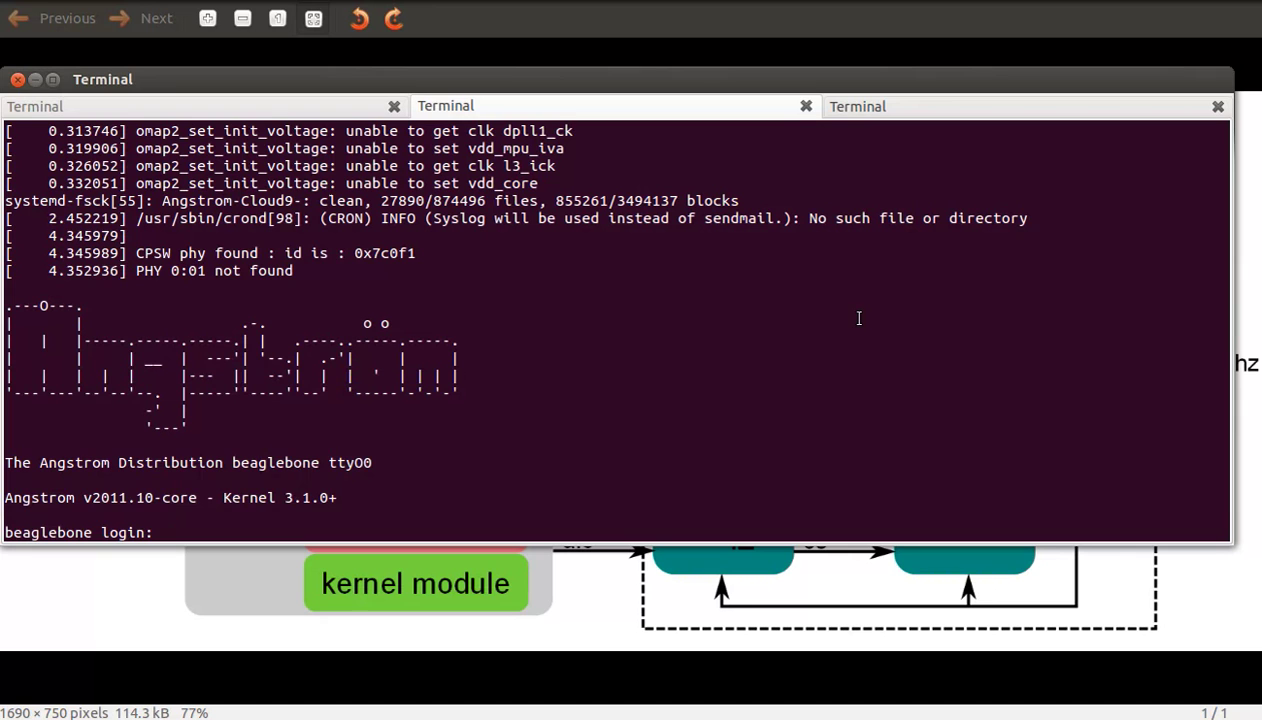
type("ro")
type("ot")
key("Return")
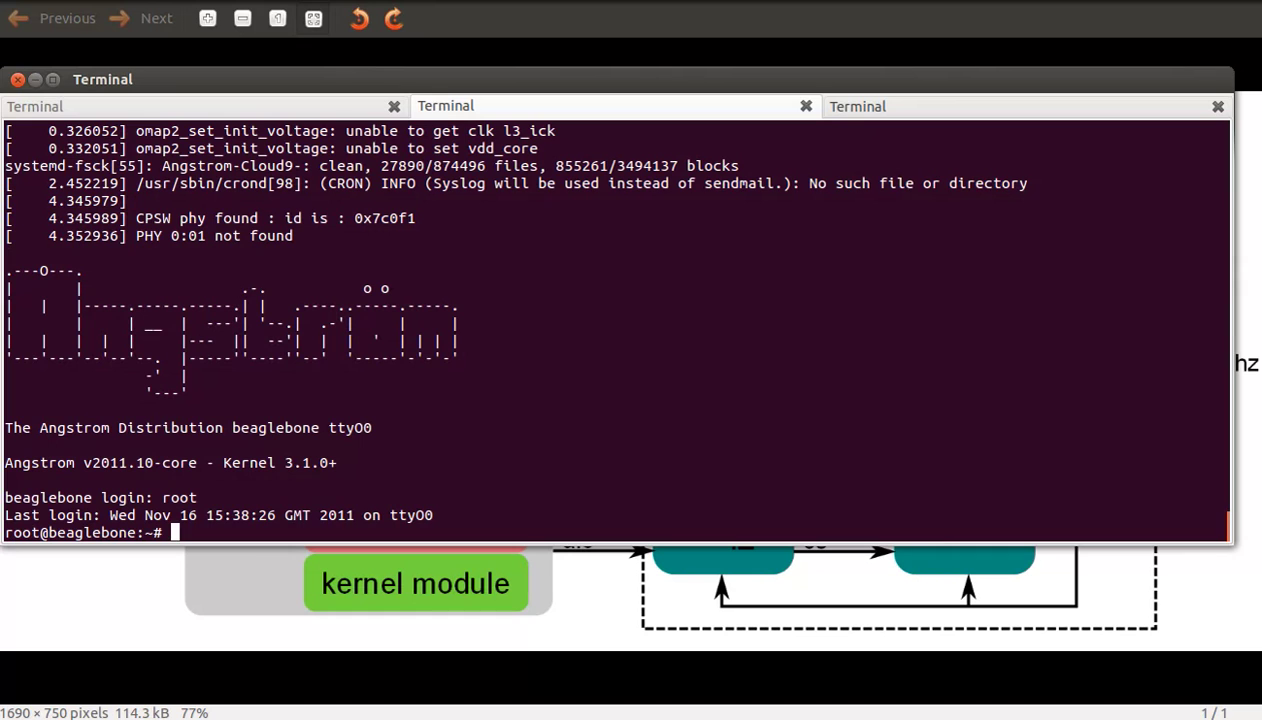
Run the logicape_mux.sh script on the beaglebone
type("./")
type("logi")
key("Tab")
key("Return")
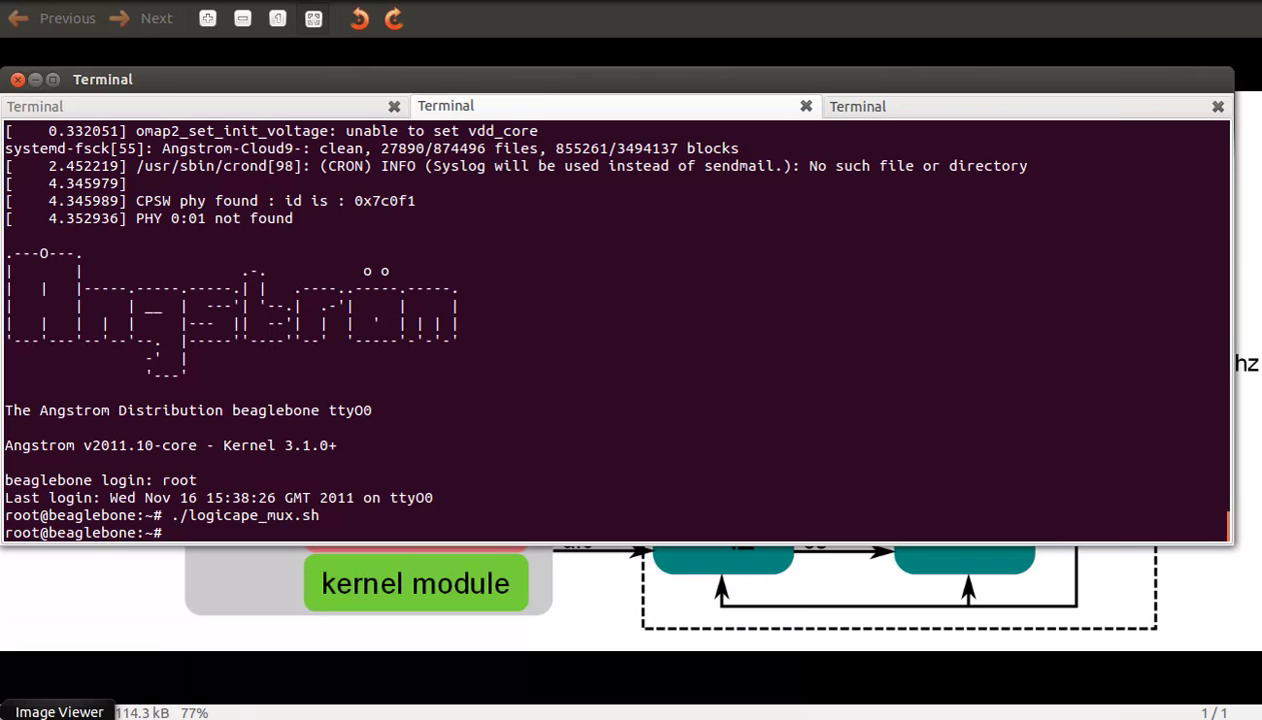
Program the xc6slx9 chip in iMPACT's Boundary Scan with the logibone_camera.bit bitstream
left_click(20, 628)
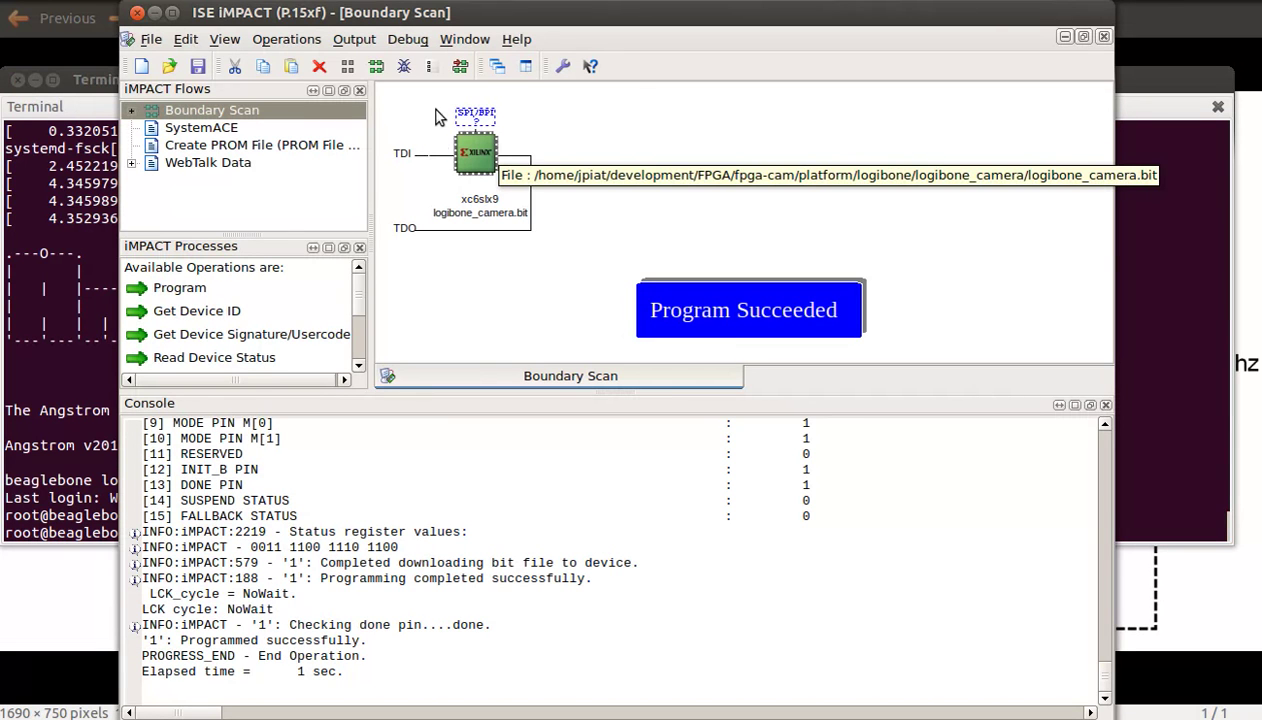
right_click(478, 158)
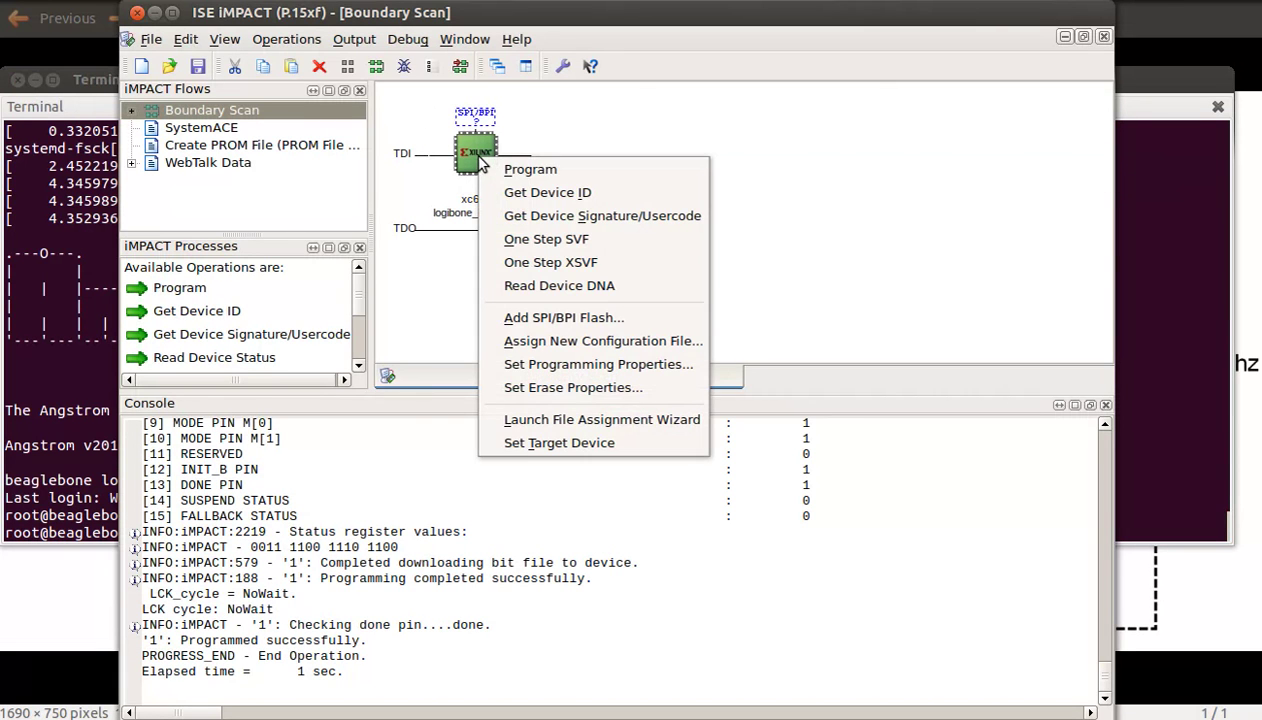
left_click(525, 175)
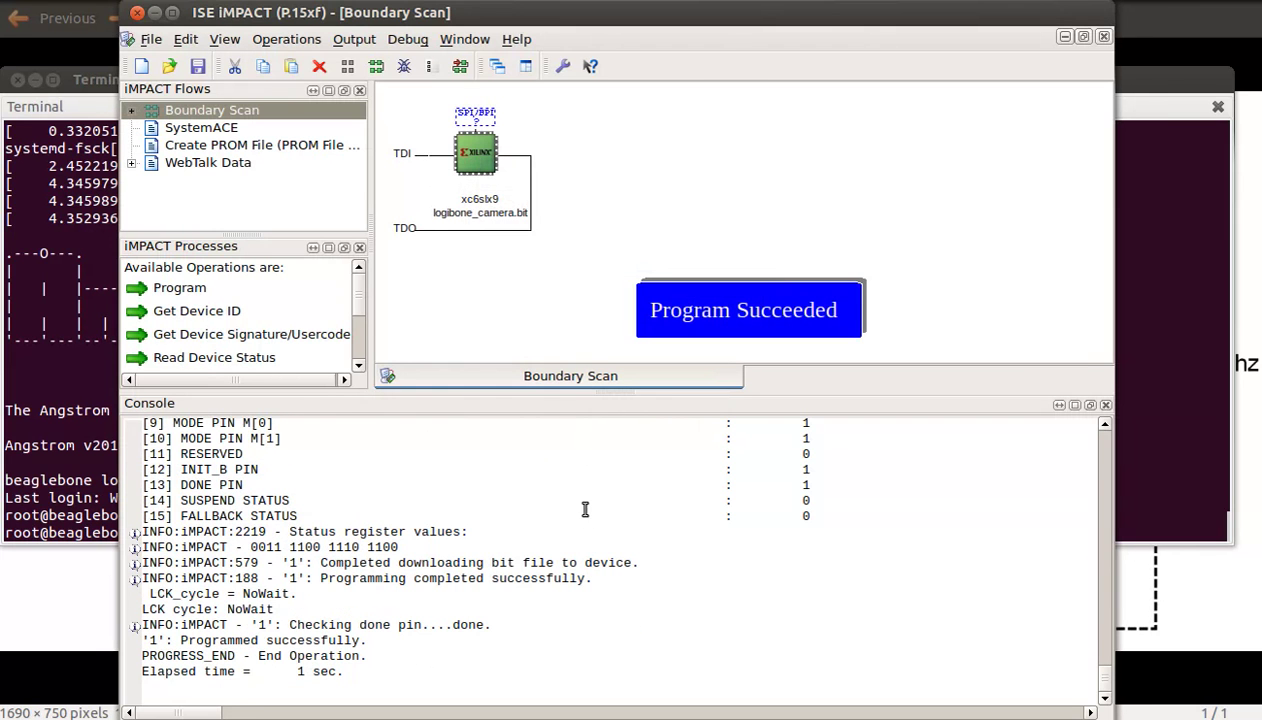
Run ./make_fifo.sh on the beaglebone
left_click(70, 467)
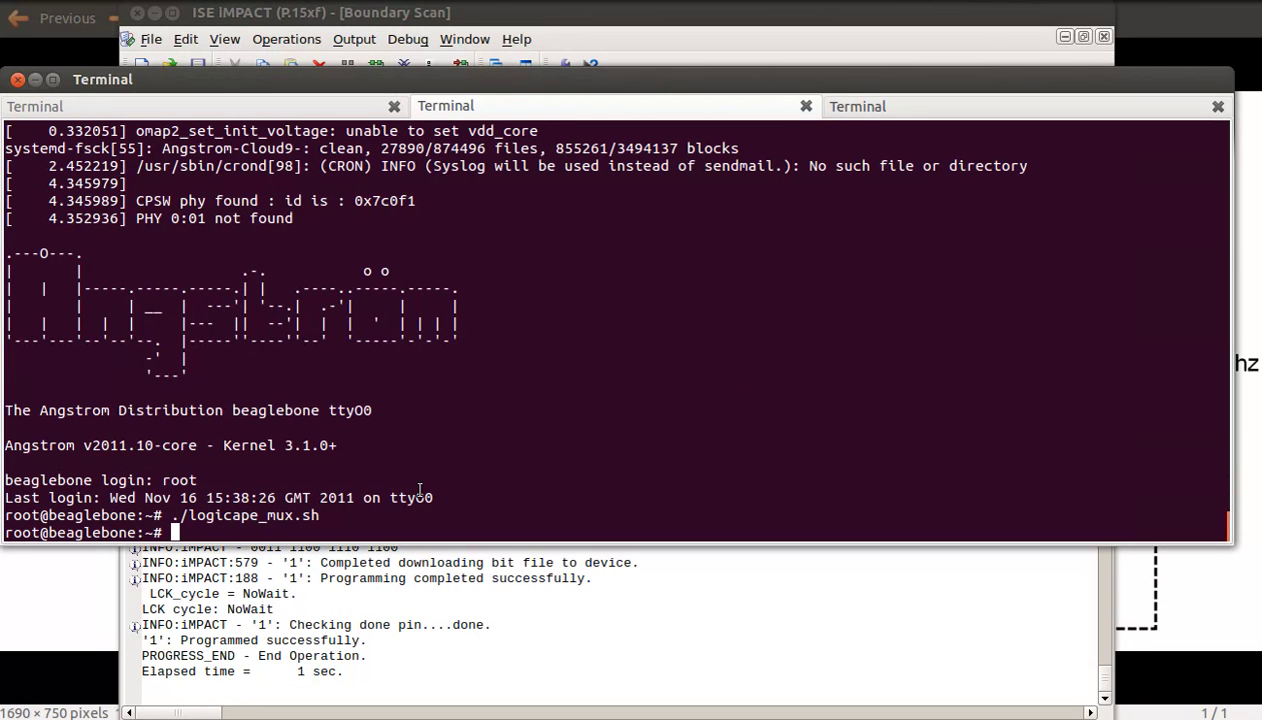
type("./make_fifo.sh")
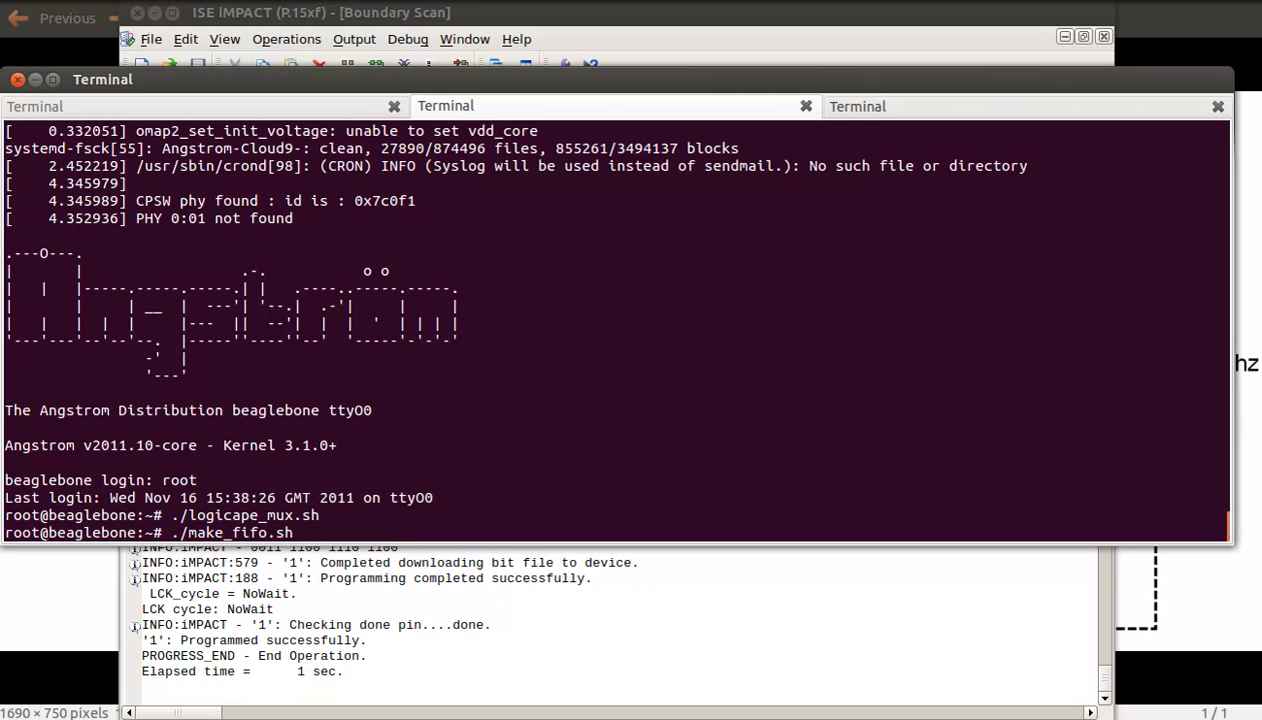
key("Return")
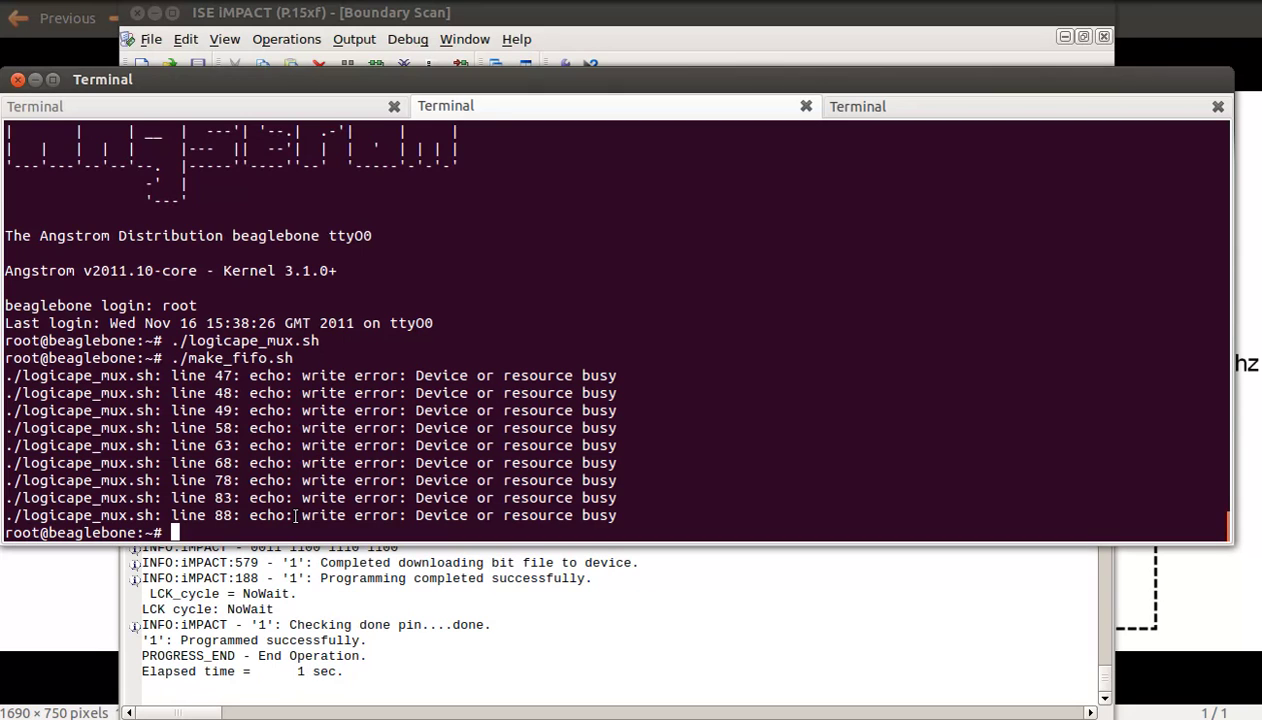
Change into the mjpg-streamer directory
type("cd")
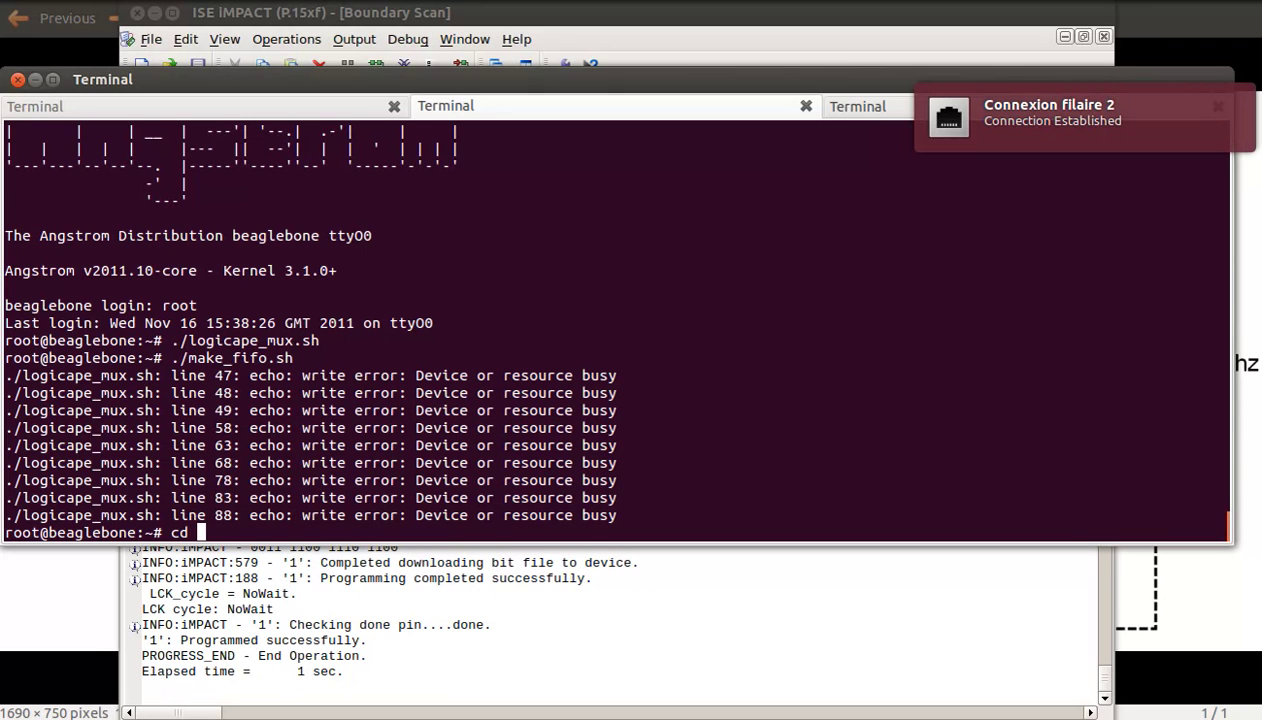
type(" .")
type("/")
key("BackSpace")
key("BackSpace")
key("BackSpace")
type("mjp")
key("Tab")
key("Return")
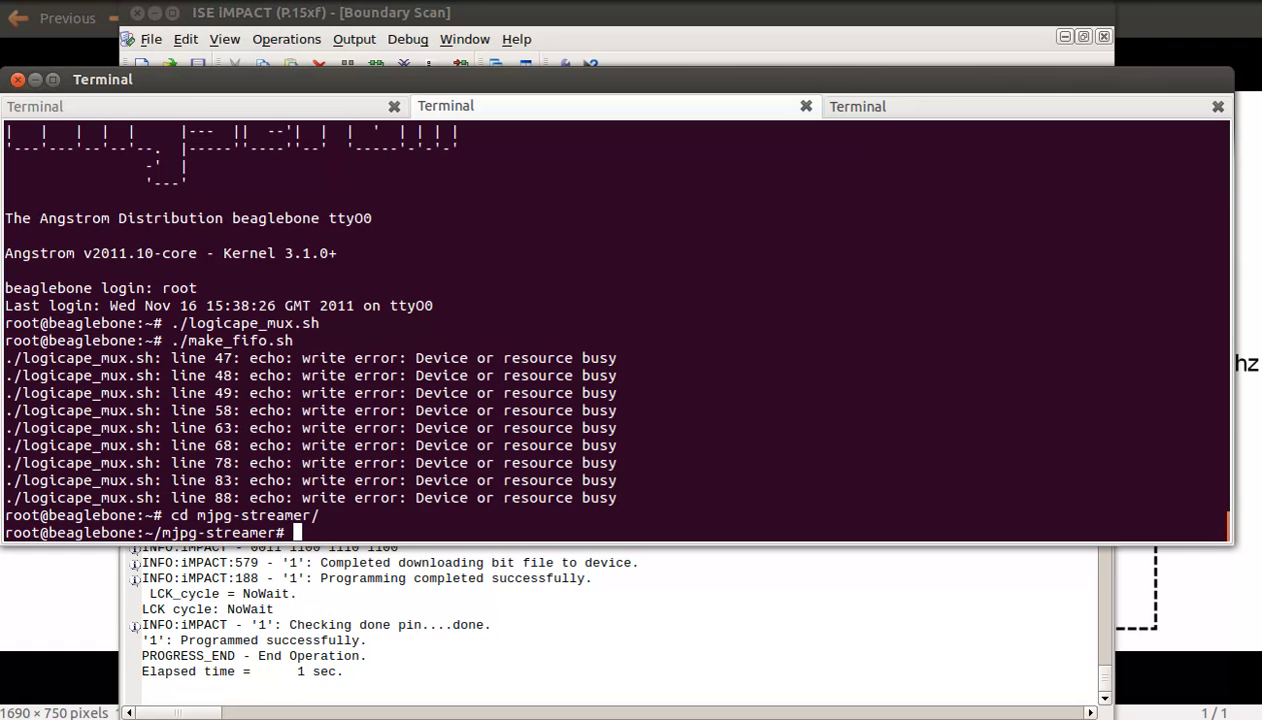
Rerun ./mjpg_streamer -i ./input_memory.so -o ./output_http.so -w ./www from shell history
key("Up")
key("Up")
key("Up")
key("Up")
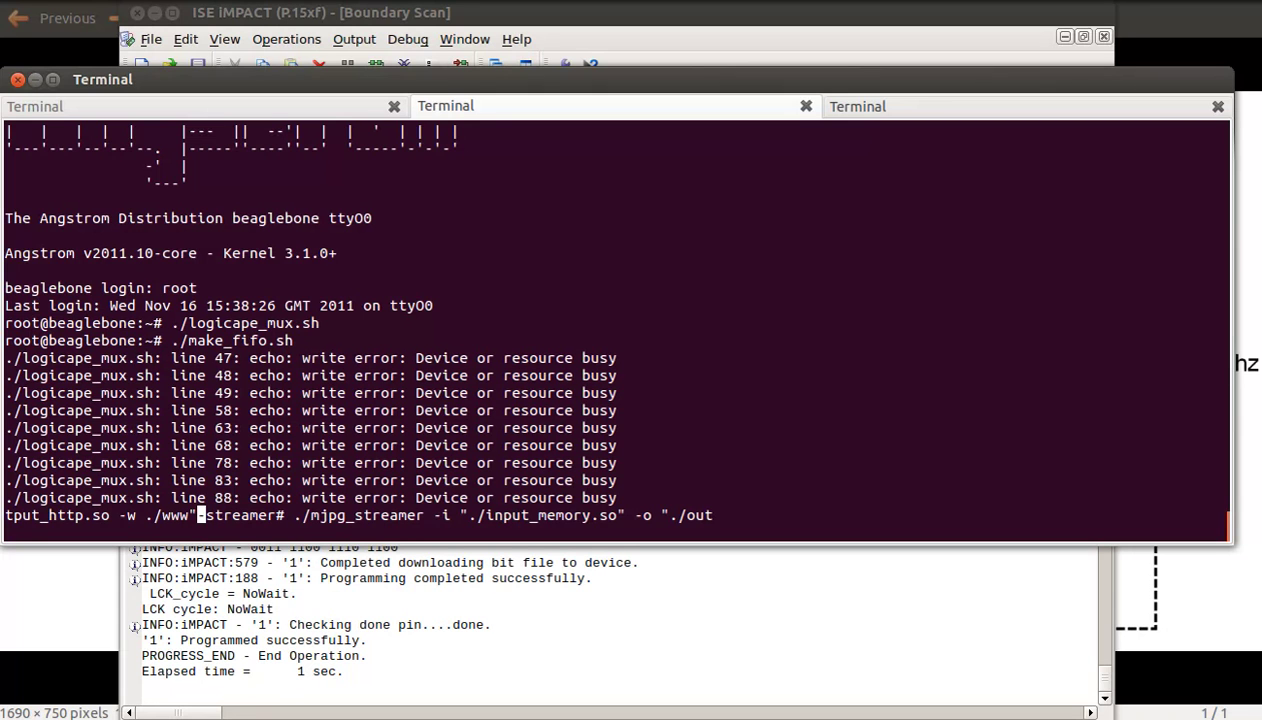
key("Return")
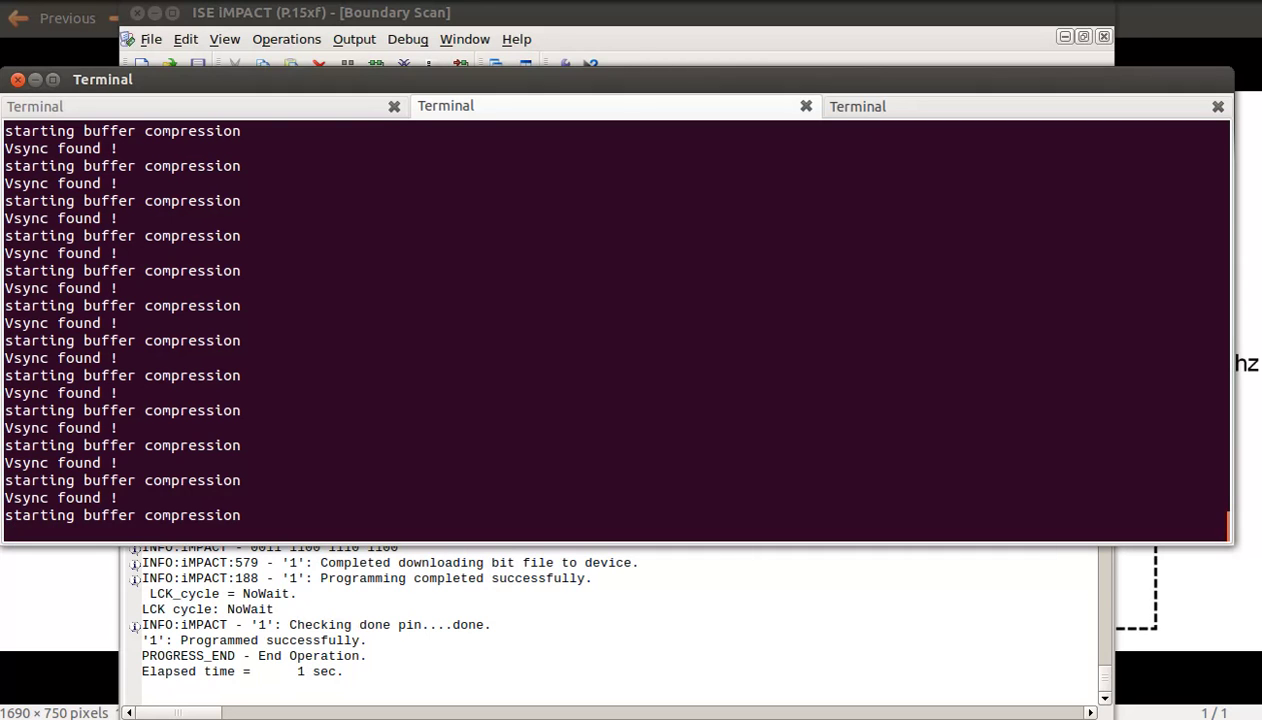
left_click(5, 652)
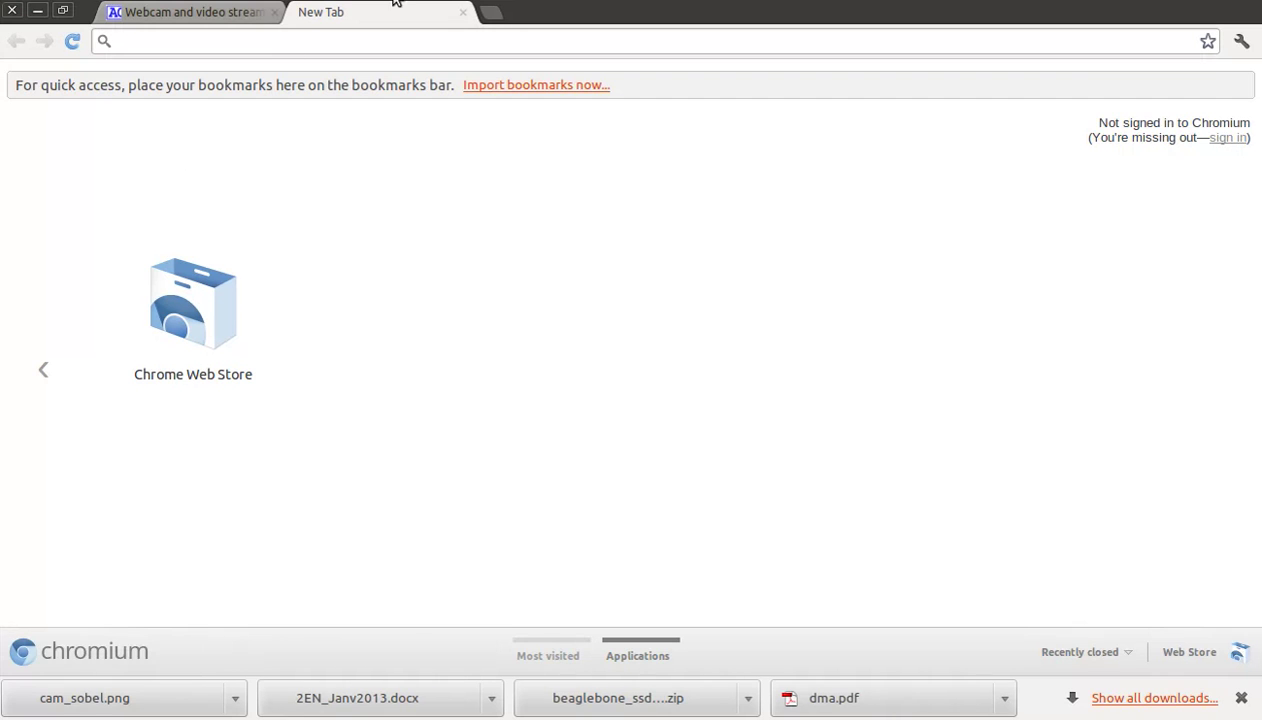
type("http:/")
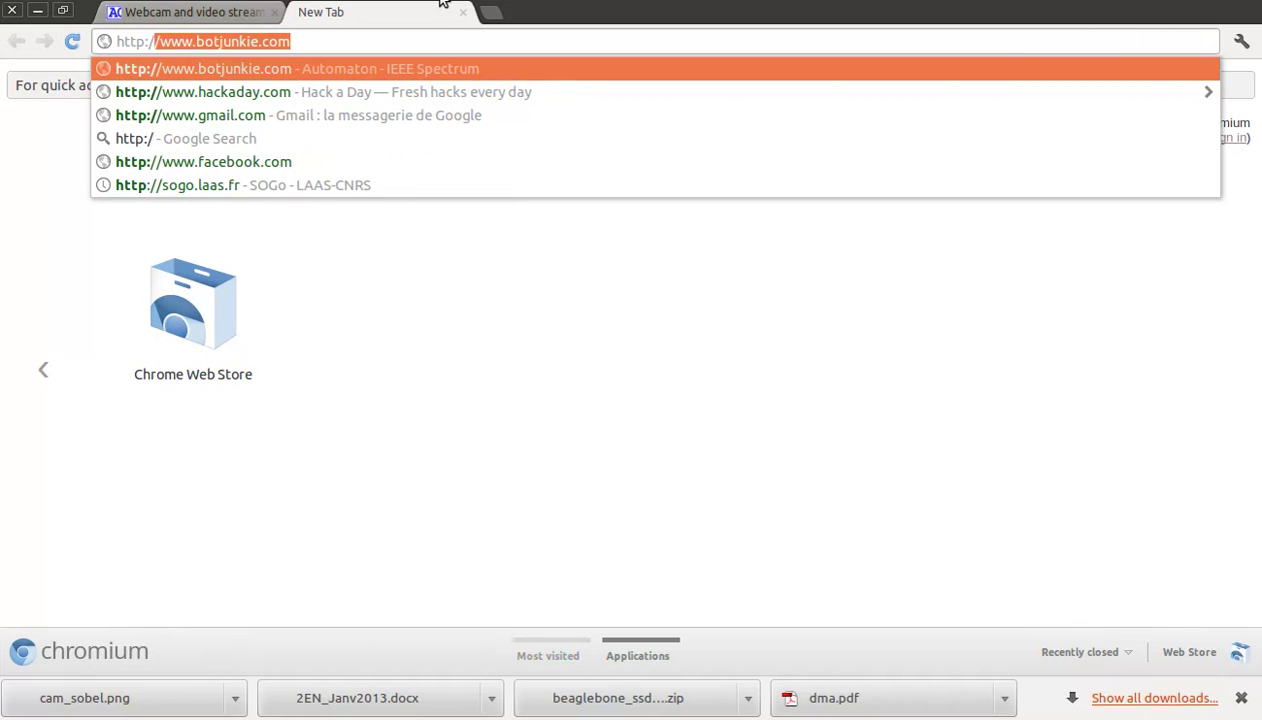
type("/192")
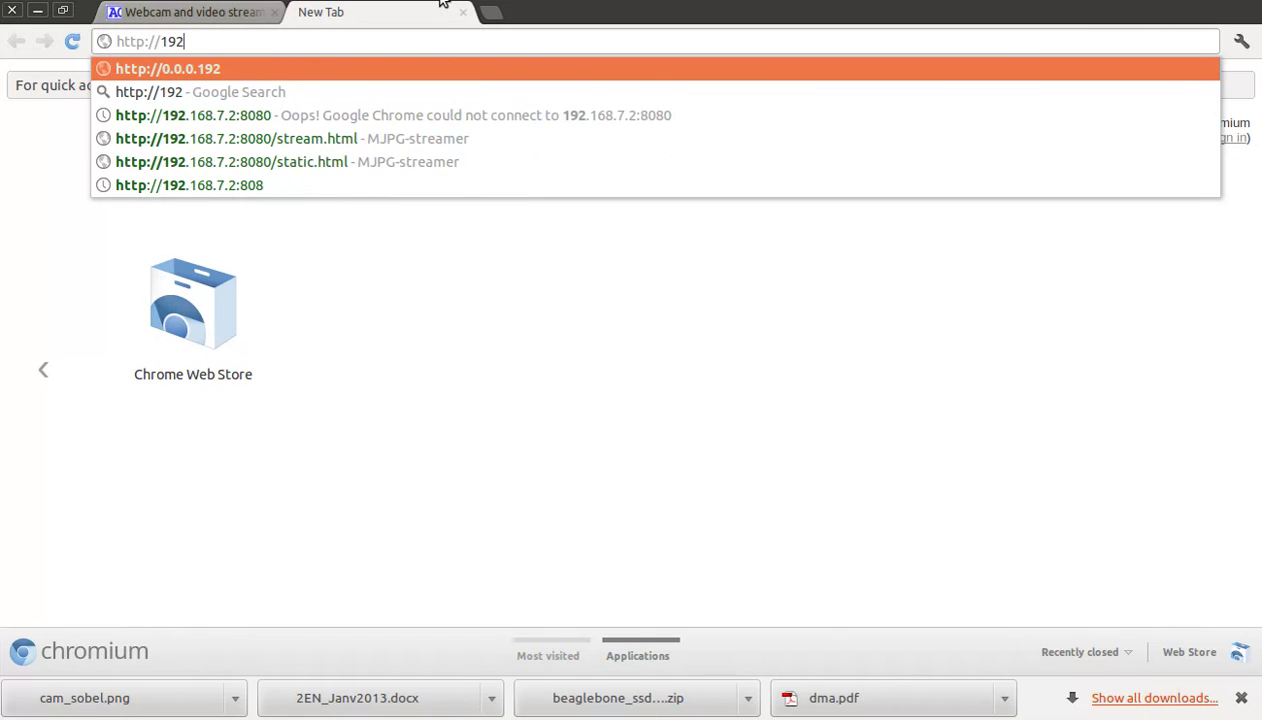
type(".168.7")
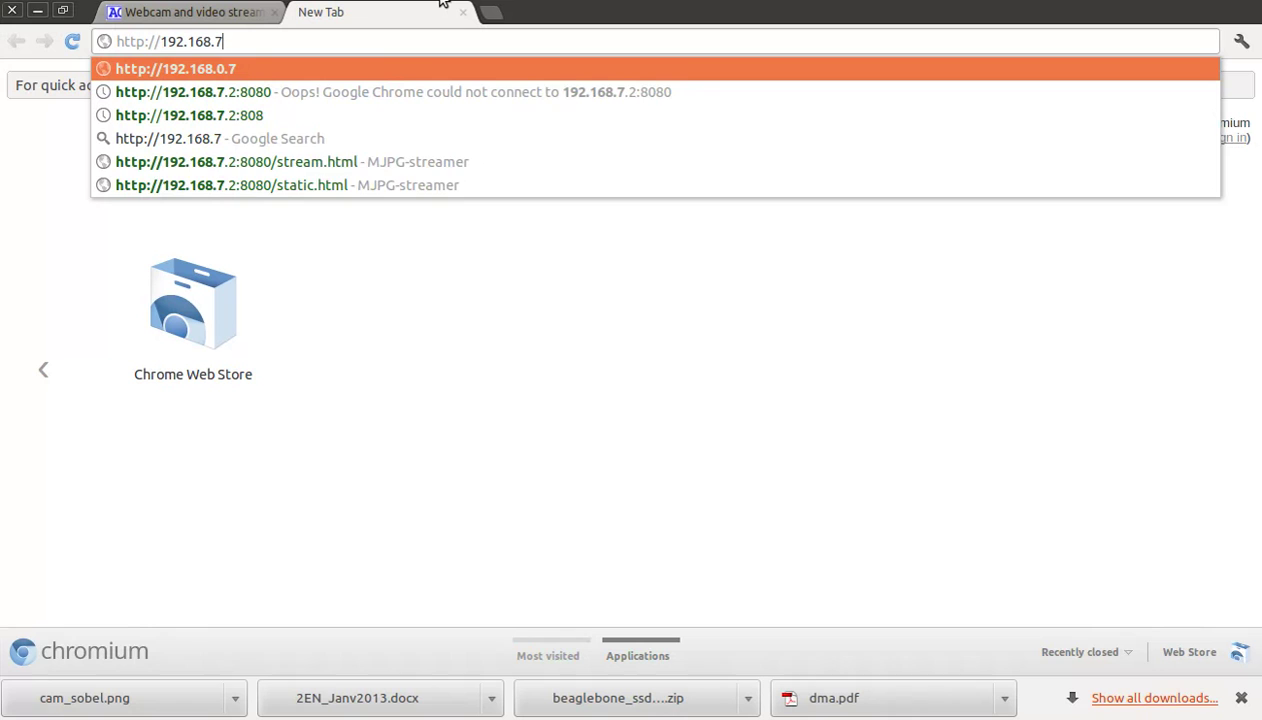
type(".2:")
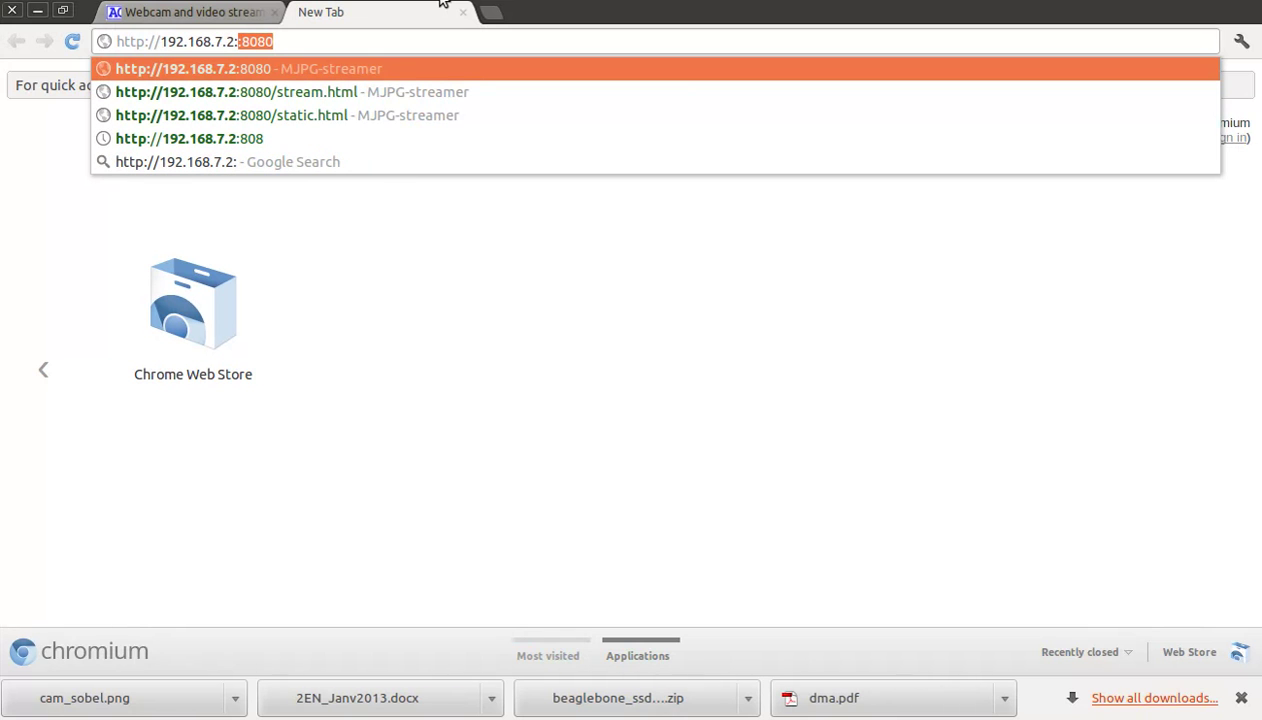
type(":")
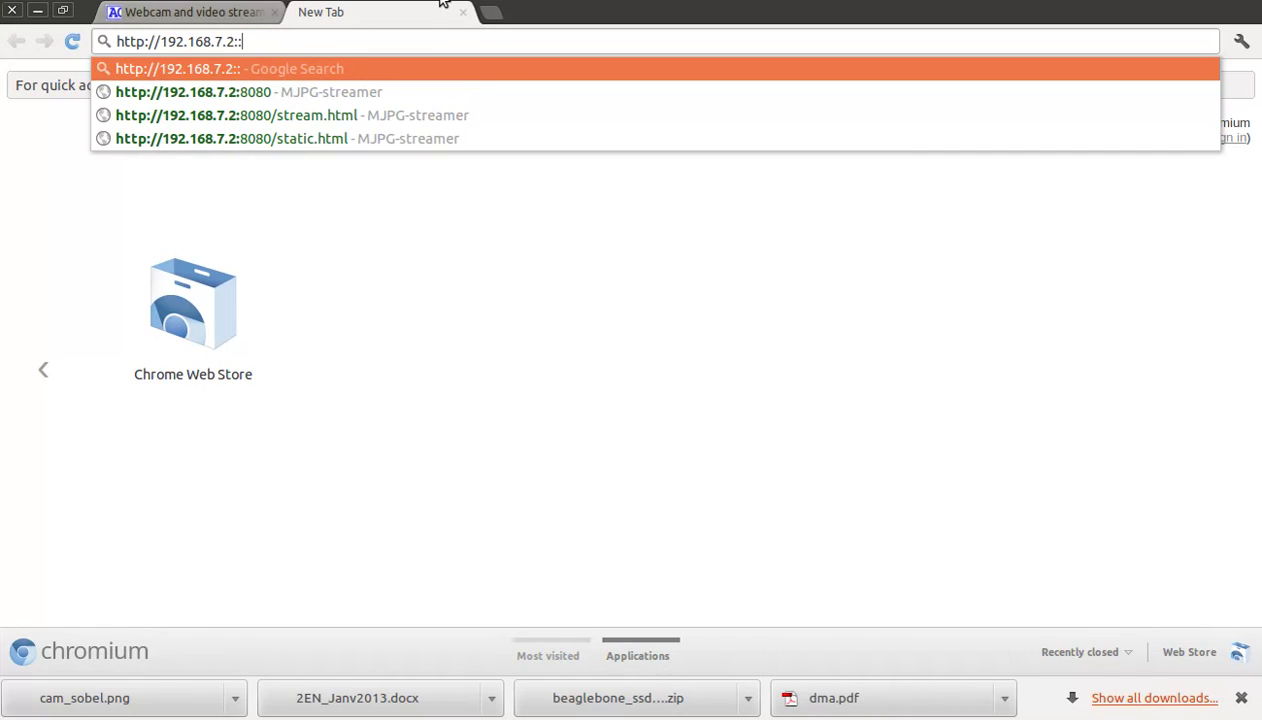
key("BackSpace")
type("8080")
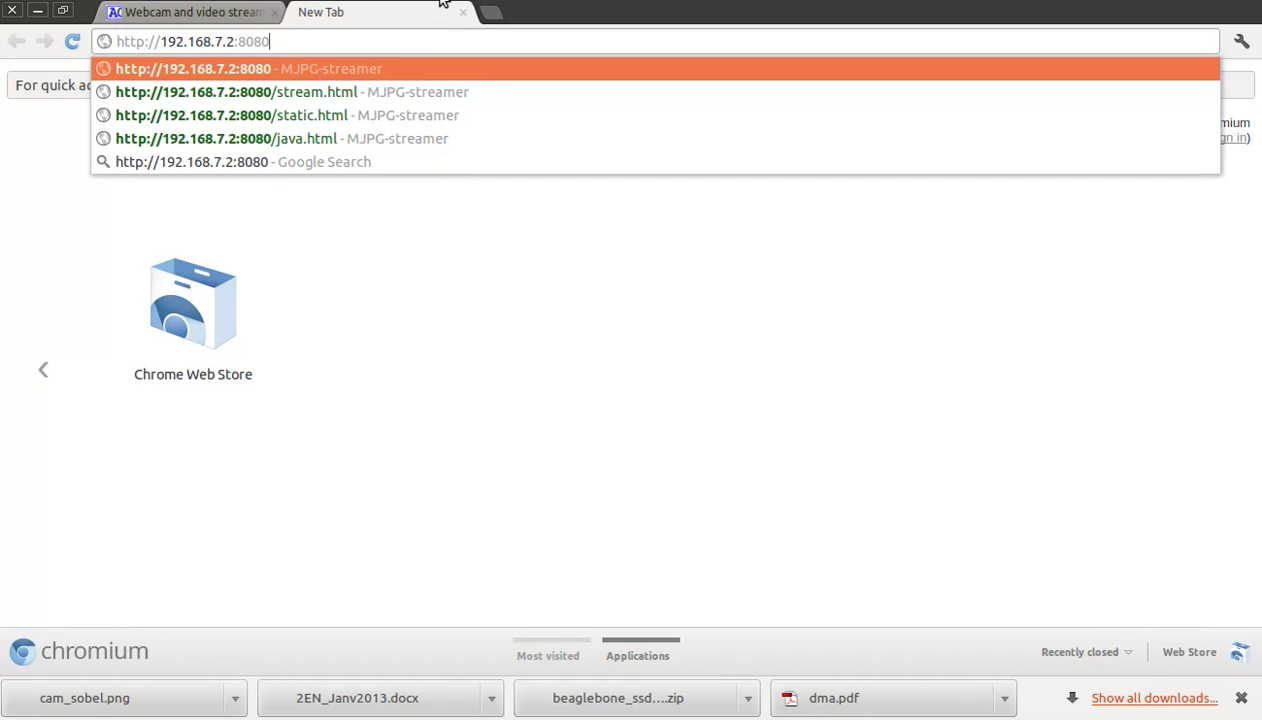
key("Return")
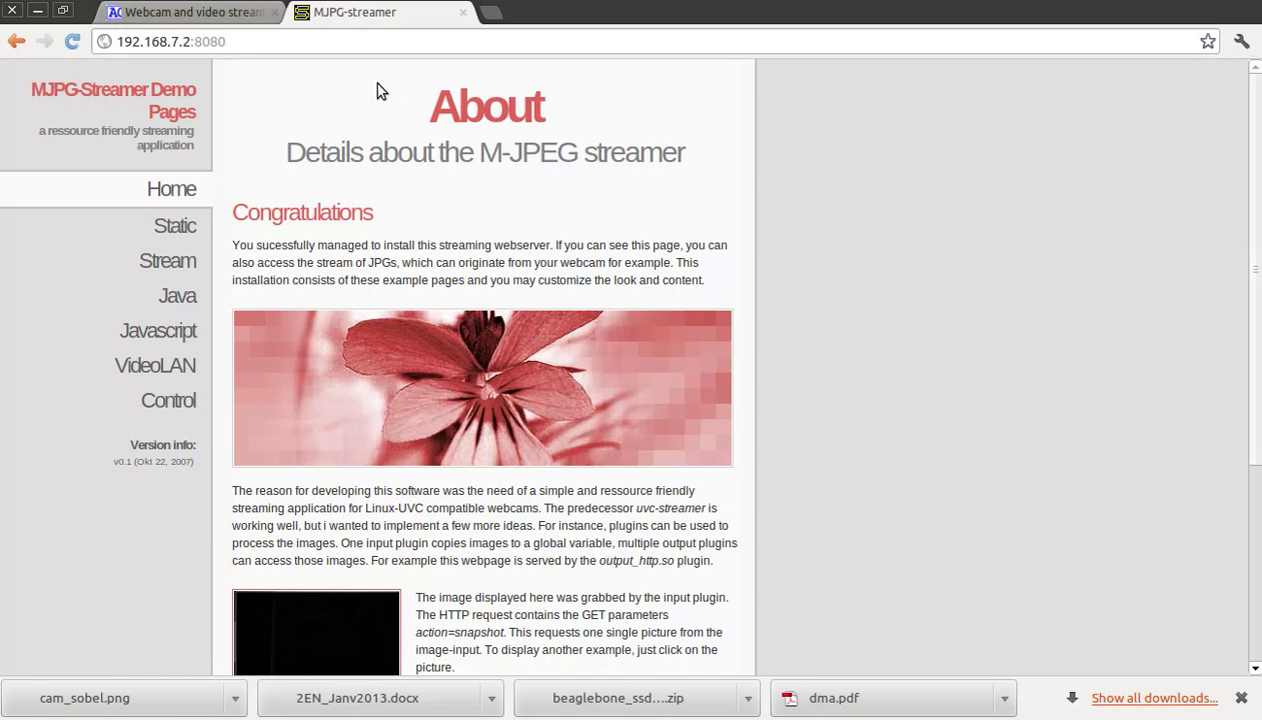
Open the Stream page and scroll down to the live camera image
left_click(176, 261)
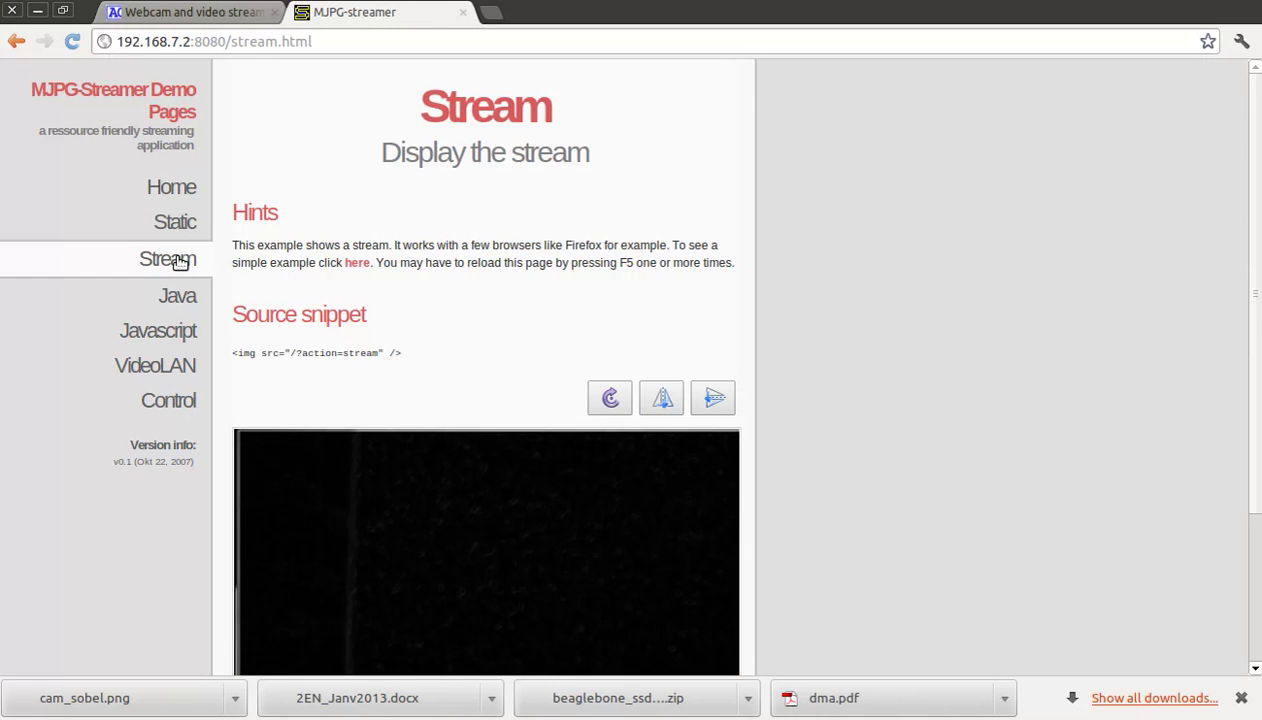
scroll(640, 360, "down", 4)
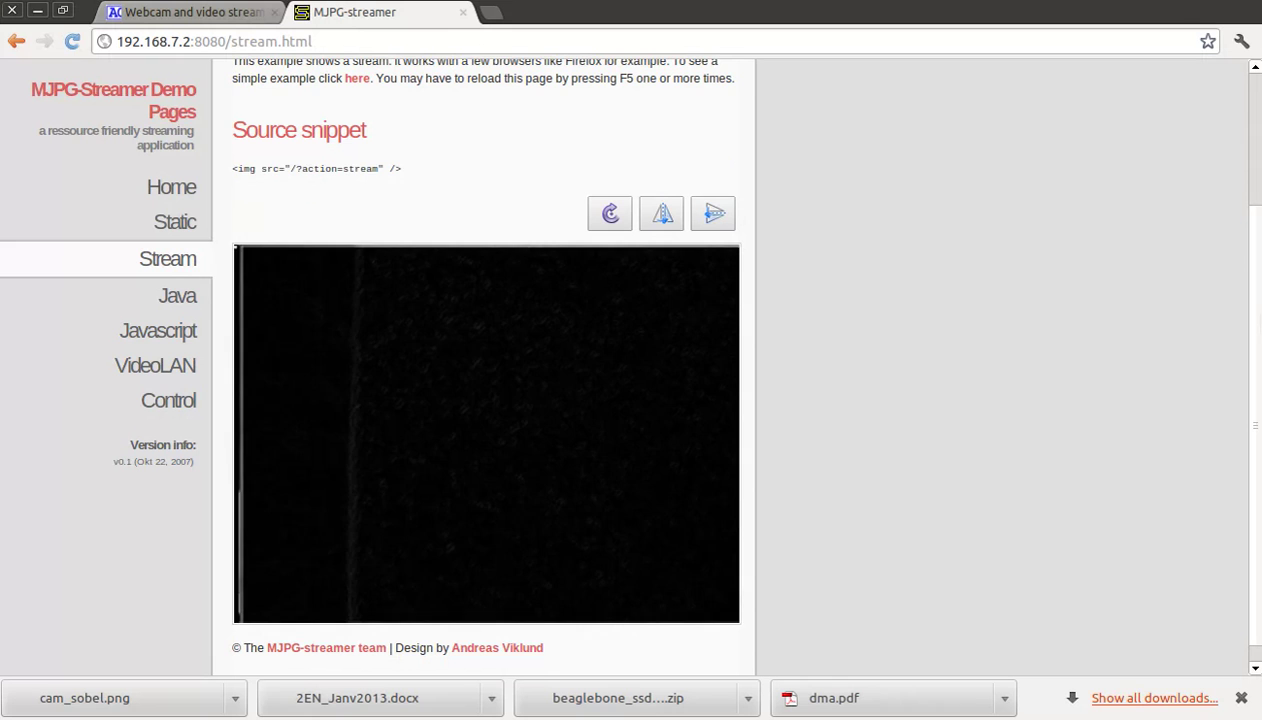